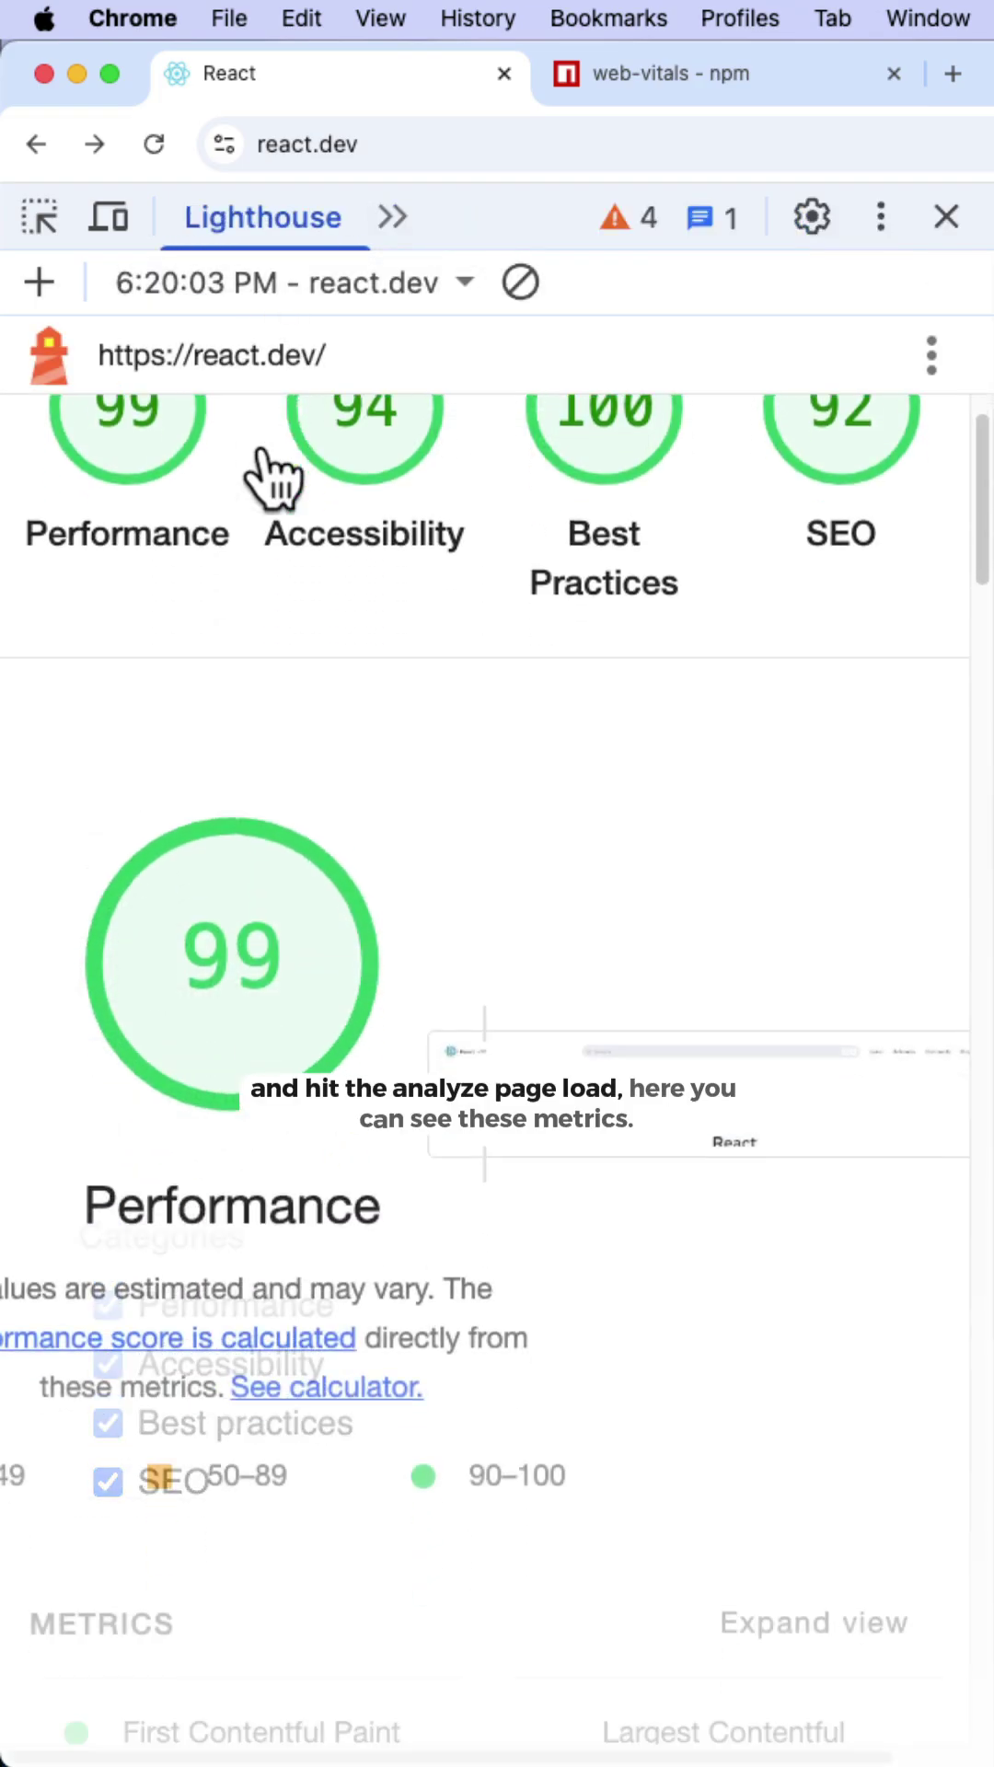
{"action": "scroll", "coordinate": [268, 474], "scroll_direction": "down", "scroll_amount": 5}
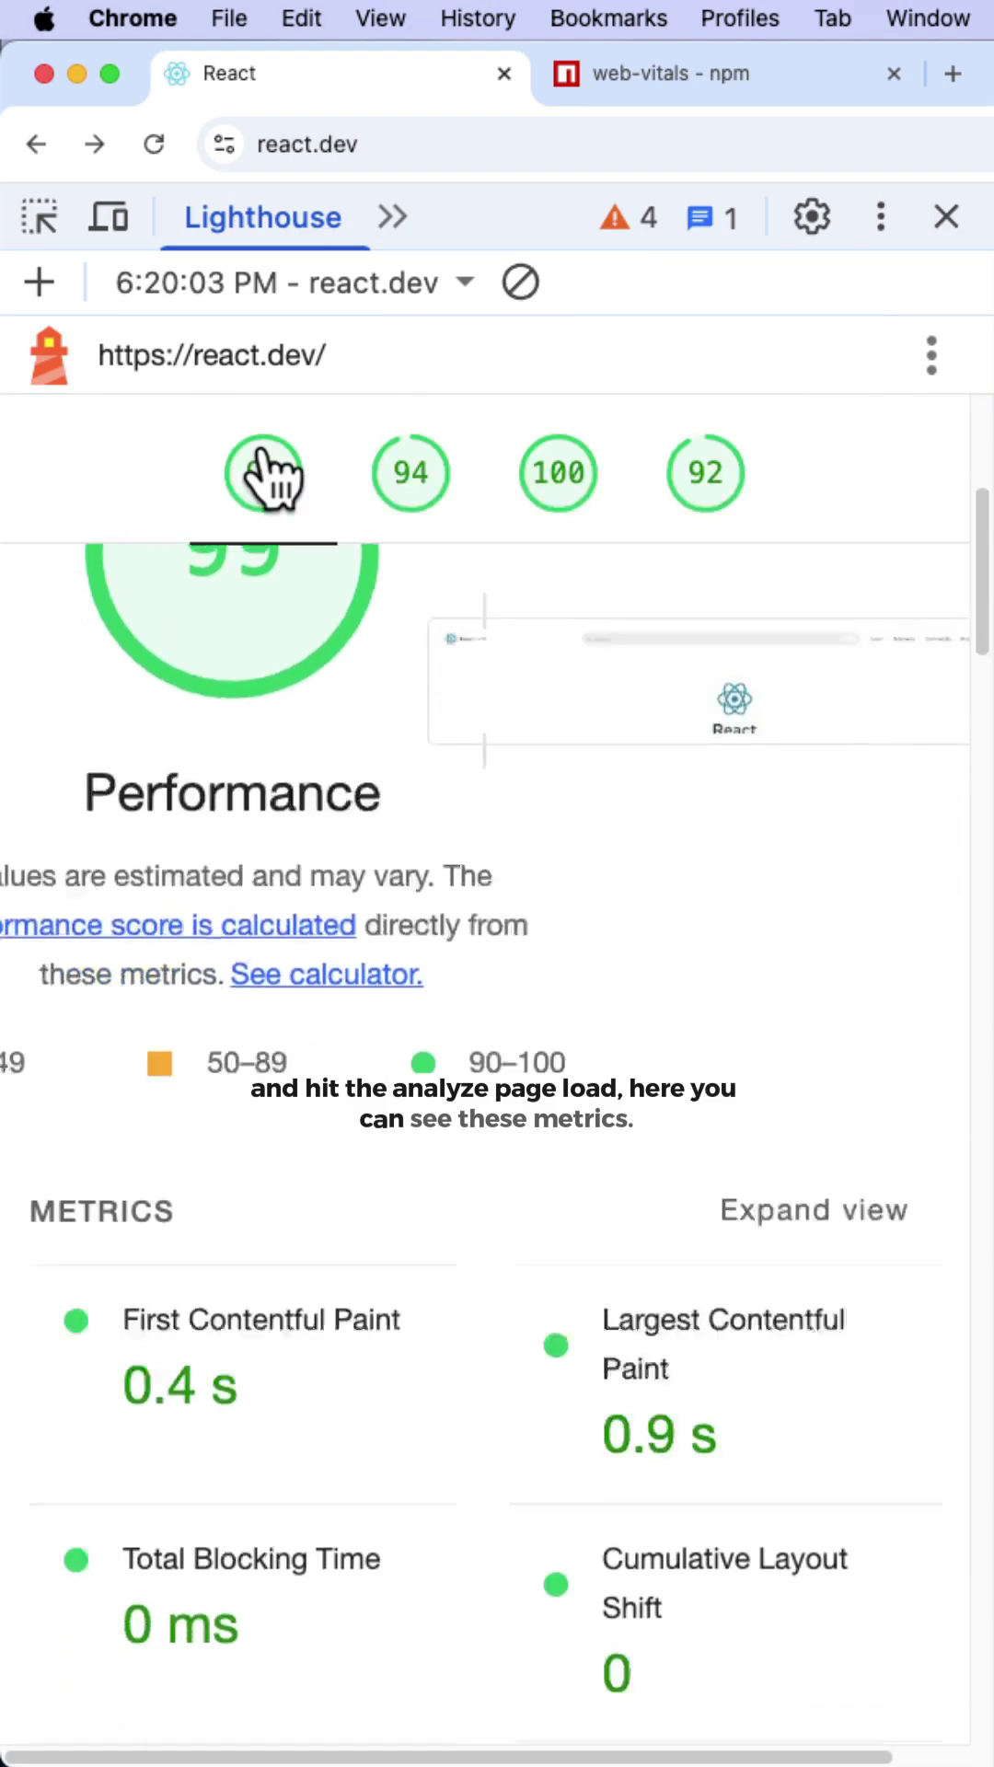
{"action": "scroll", "coordinate": [268, 474], "scroll_direction": "down", "scroll_amount": 5}
{"action": "scroll", "coordinate": [186, 706], "scroll_direction": "down", "scroll_amount": 3}
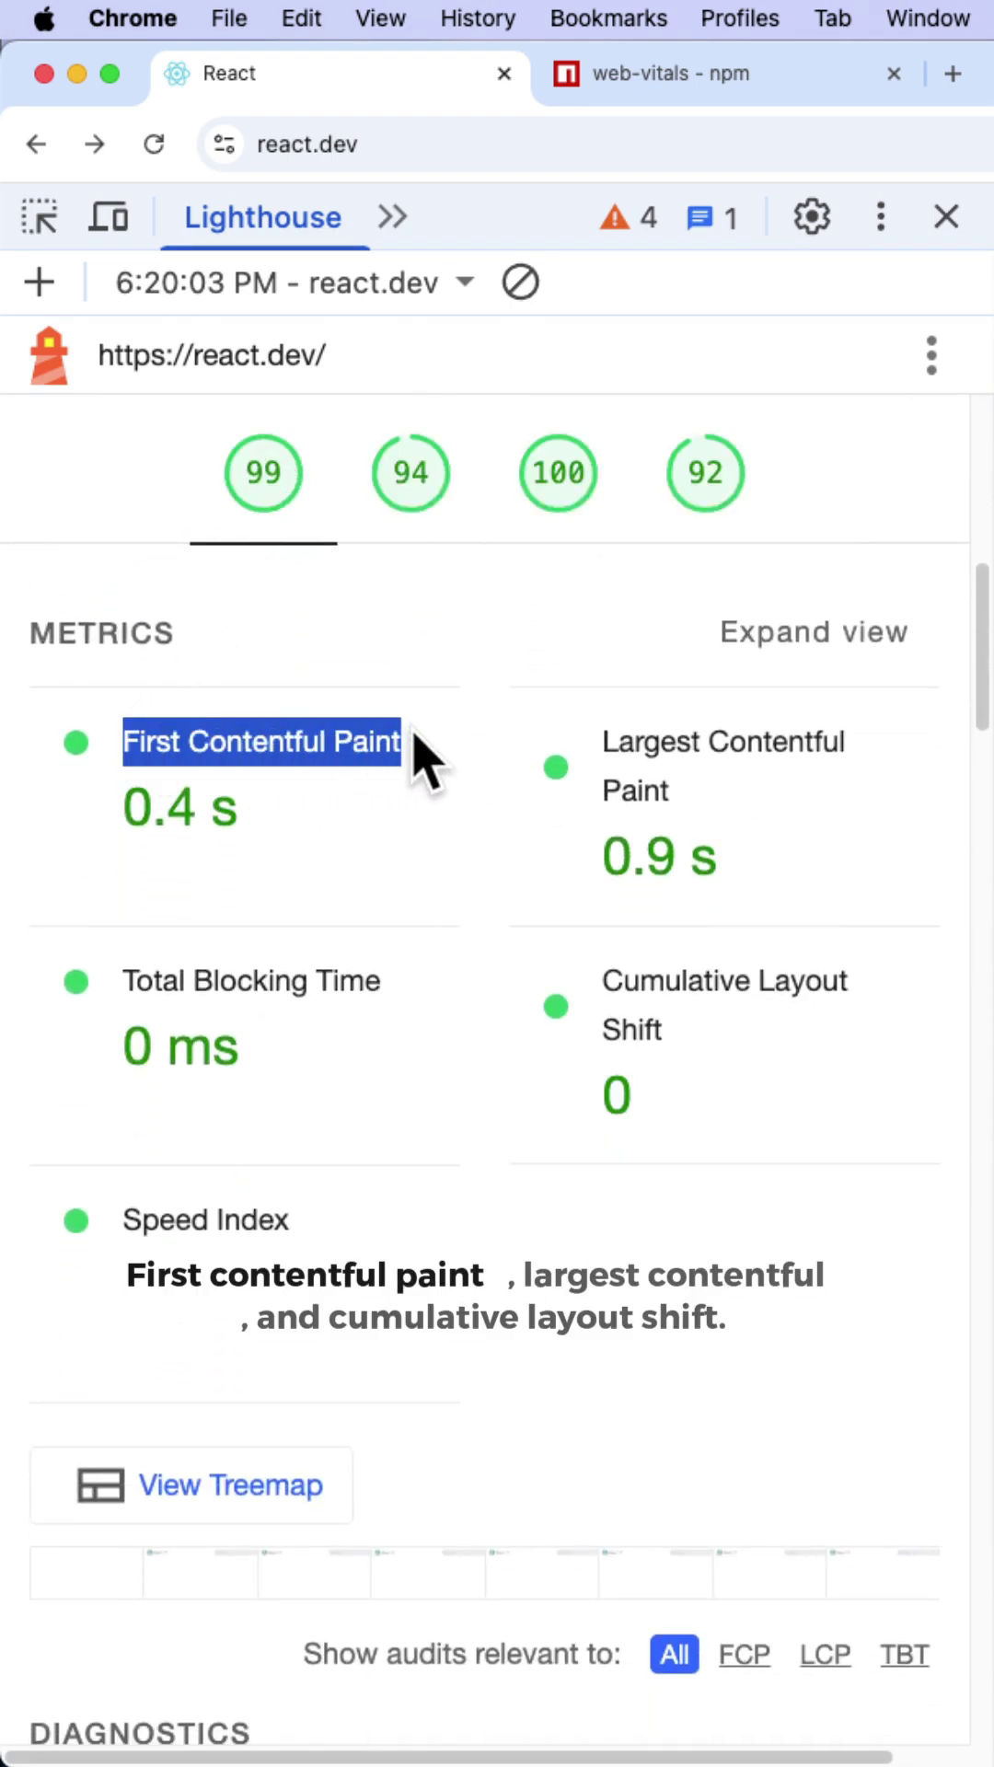
Clear the highlights on the First Contentful Paint and Largest Contentful Paint metrics
{"action": "left_click", "coordinate": [415, 787]}
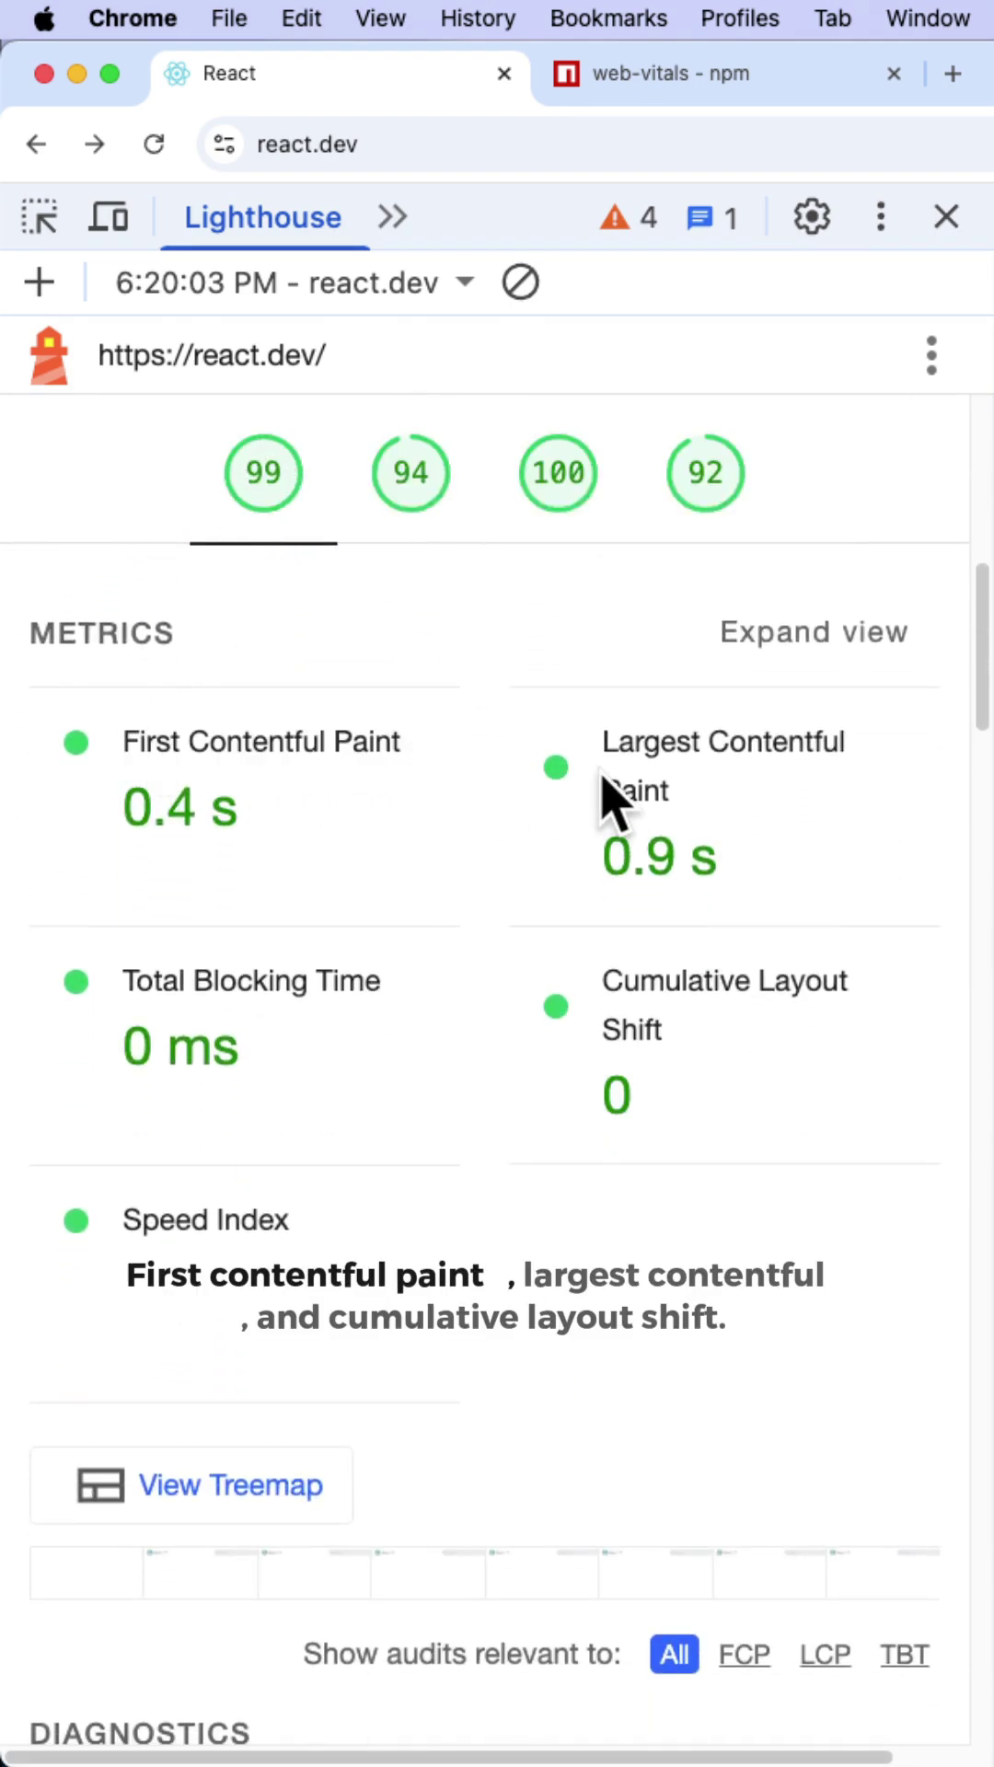
{"action": "left_click", "coordinate": [721, 791]}
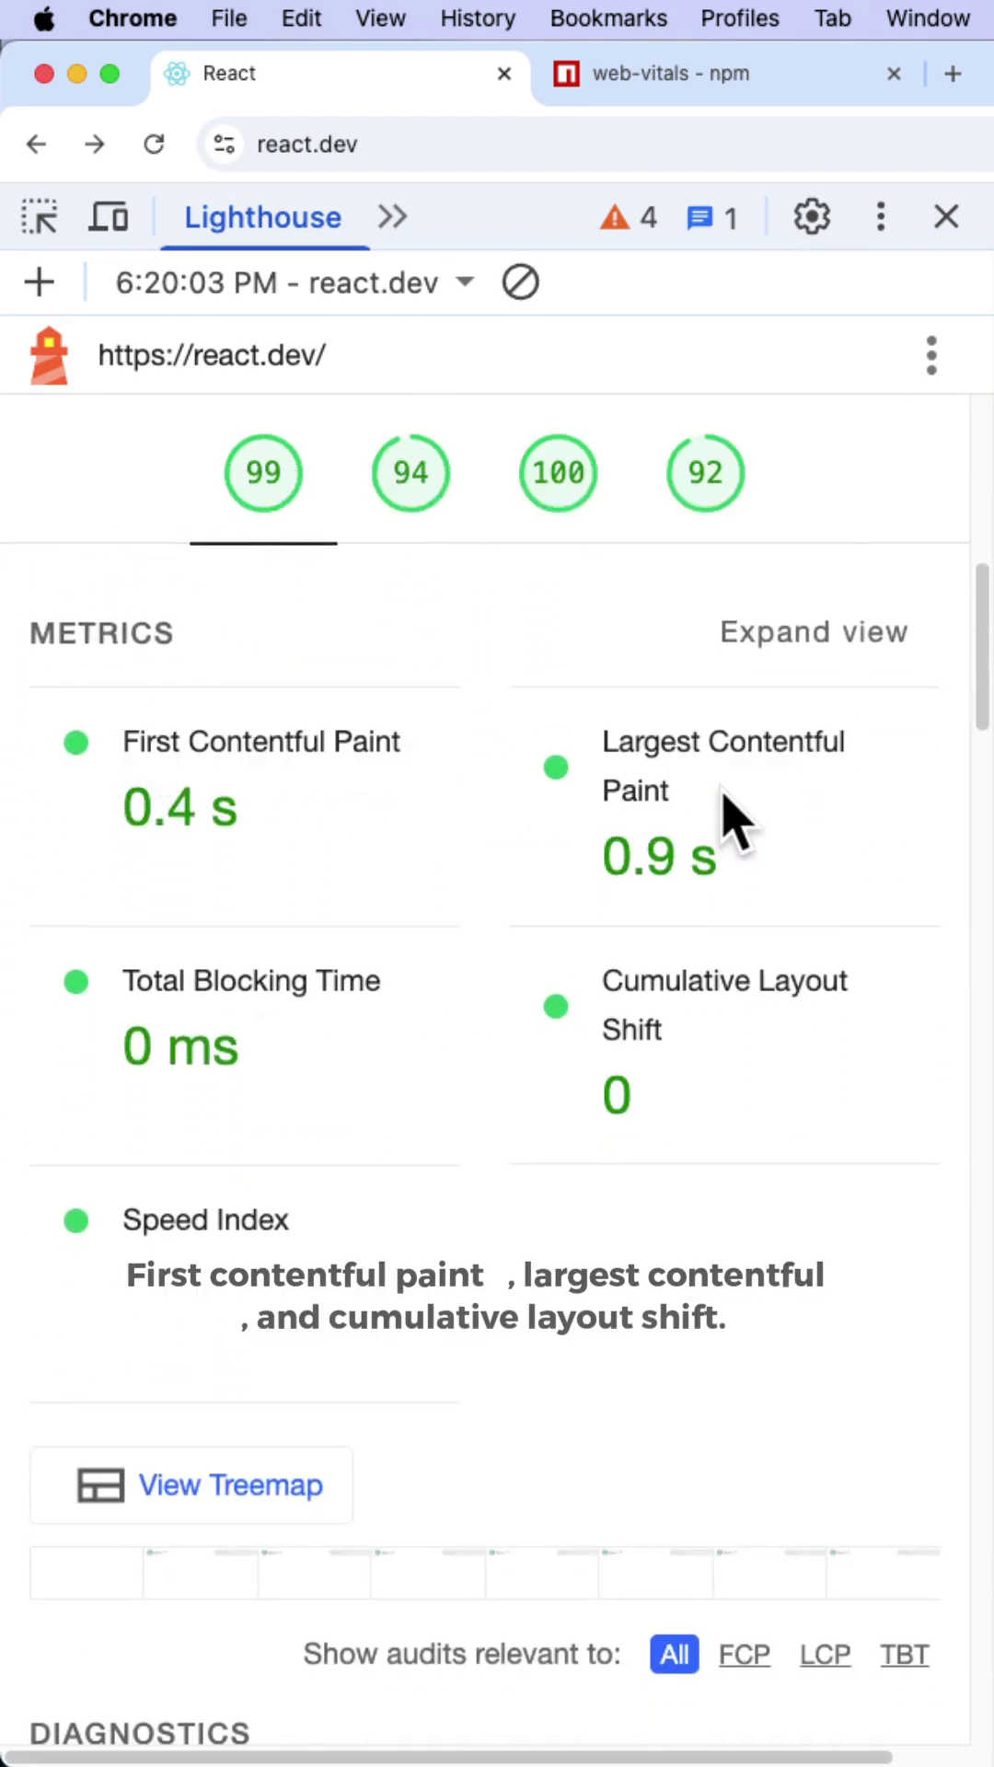
{"action": "left_click", "coordinate": [747, 1038]}
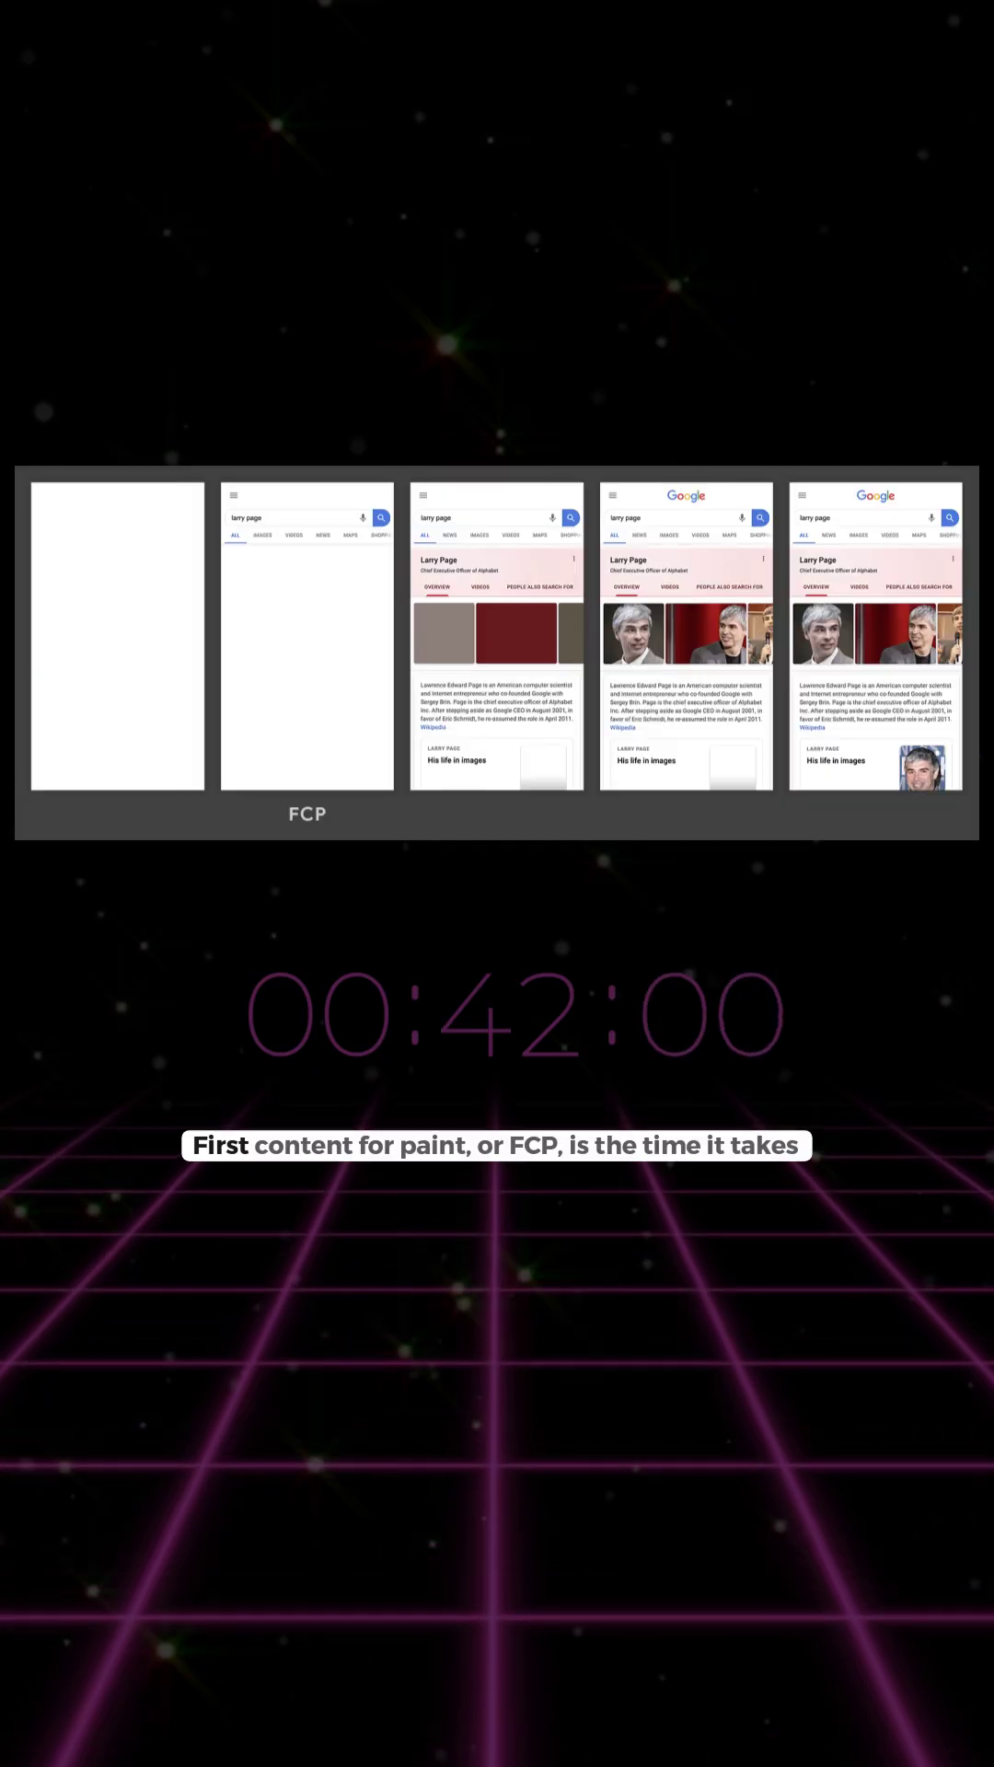